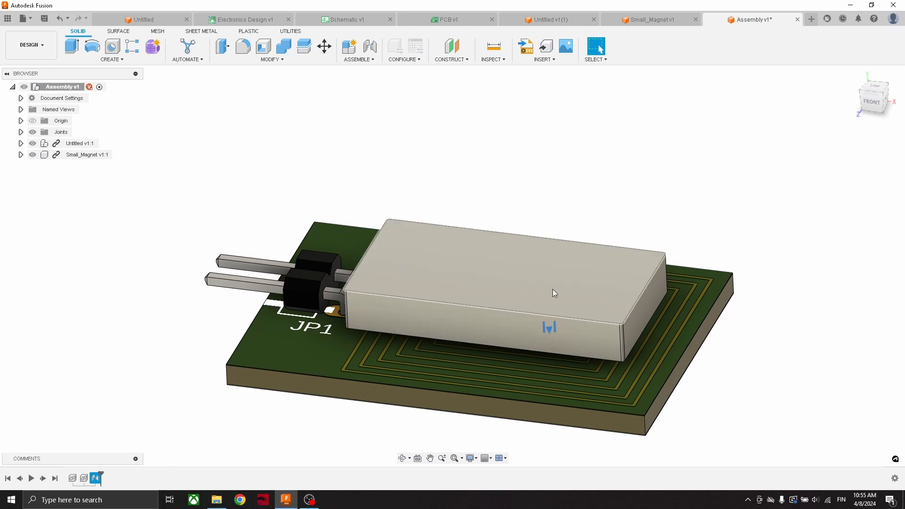
Preview the motion limits of the magnet's slider joint in the joint's motion settings, and animate the joint
{"action": "middle_click_drag", "start_coordinate": [450, 307], "coordinate": [411, 331], "text": "shift"}
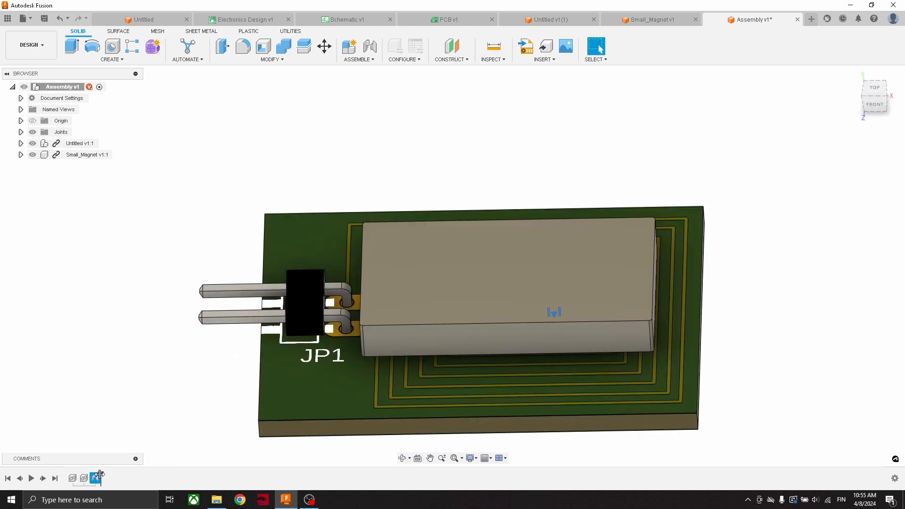
{"action": "mouse_move", "coordinate": [100, 476]}
{"action": "left_mouse_down"}
{"action": "mouse_move", "coordinate": [77, 475]}
{"action": "mouse_move", "coordinate": [100, 476]}
{"action": "left_mouse_up"}
{"action": "right_click", "coordinate": [96, 478]}
{"action": "left_click", "coordinate": [150, 397]}
{"action": "left_click", "coordinate": [808, 142]}
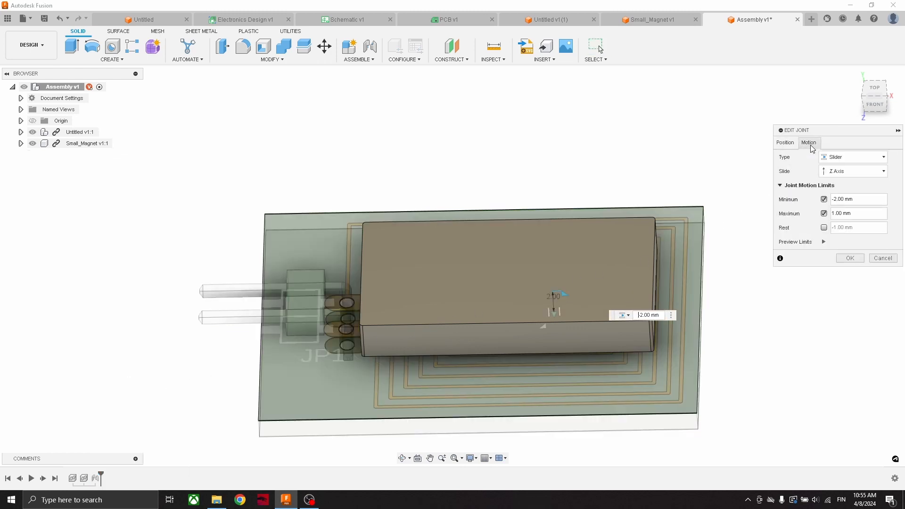
{"action": "middle_click_drag", "start_coordinate": [533, 299], "coordinate": [533, 277], "text": "shift"}
{"action": "scroll", "coordinate": [585, 225], "scroll_direction": "up", "scroll_amount": 3}
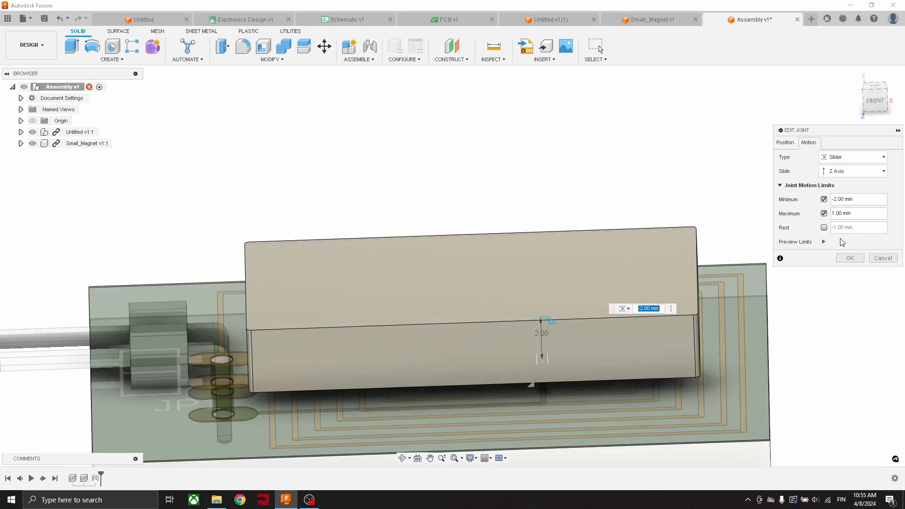
{"action": "left_click", "coordinate": [824, 242]}
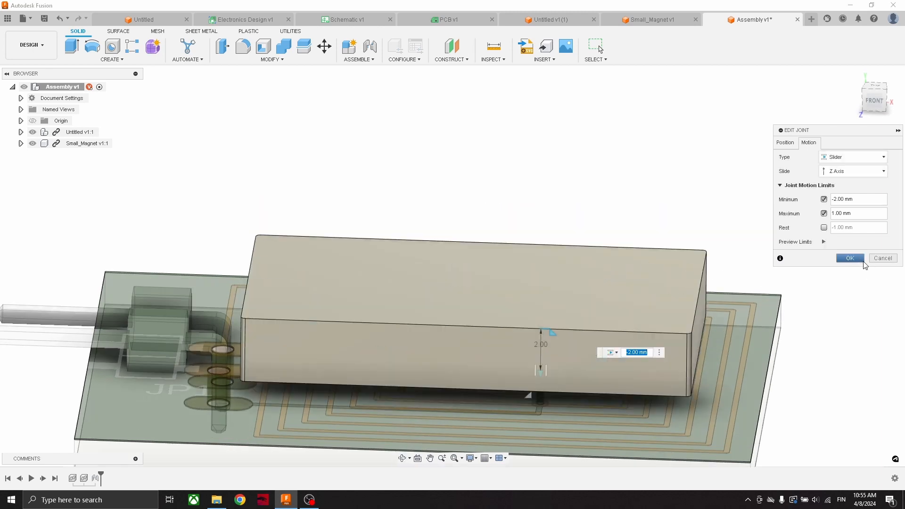
{"action": "left_click", "coordinate": [864, 264]}
{"action": "right_click", "coordinate": [537, 369]}
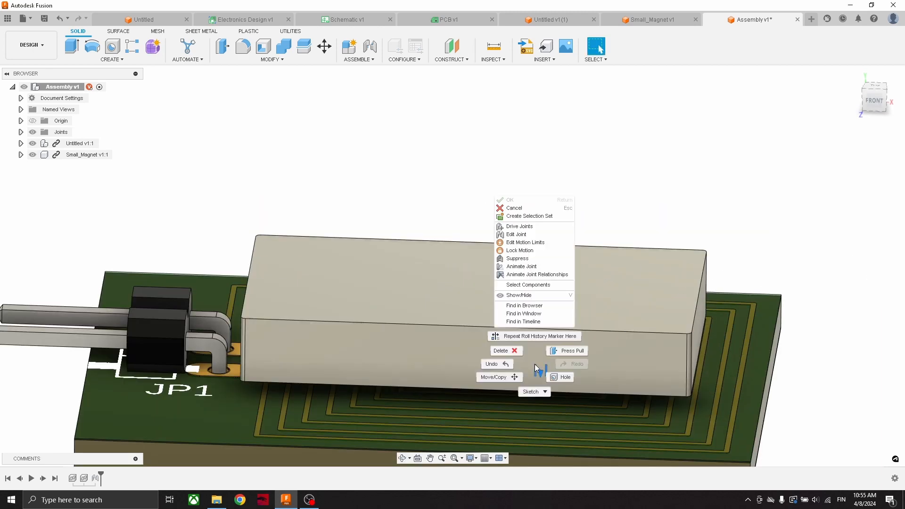
{"action": "left_click", "coordinate": [525, 267]}
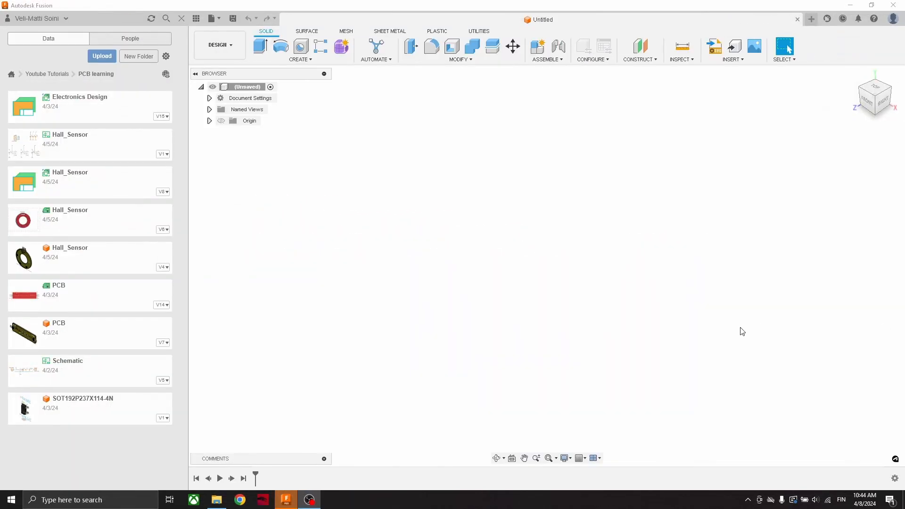
Create a new electronics design and add a new schematic to it
{"action": "left_click", "coordinate": [215, 19]}
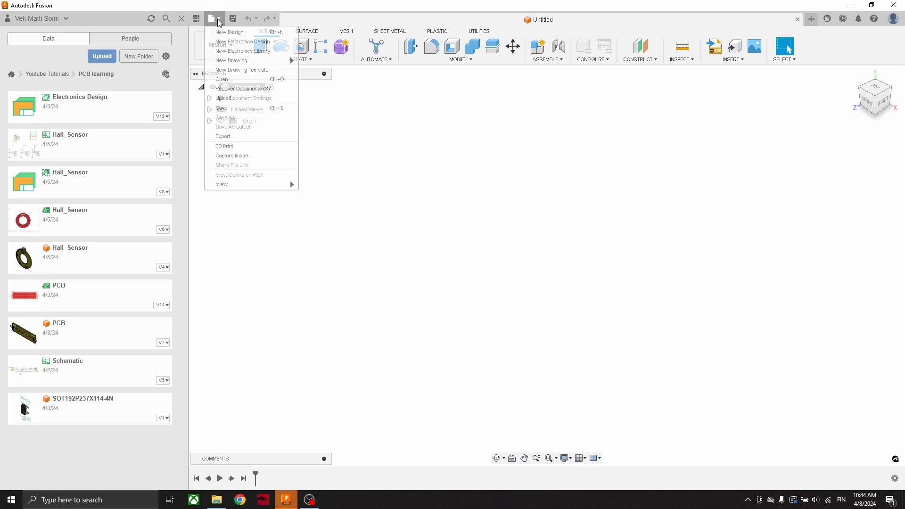
{"action": "left_click", "coordinate": [236, 43]}
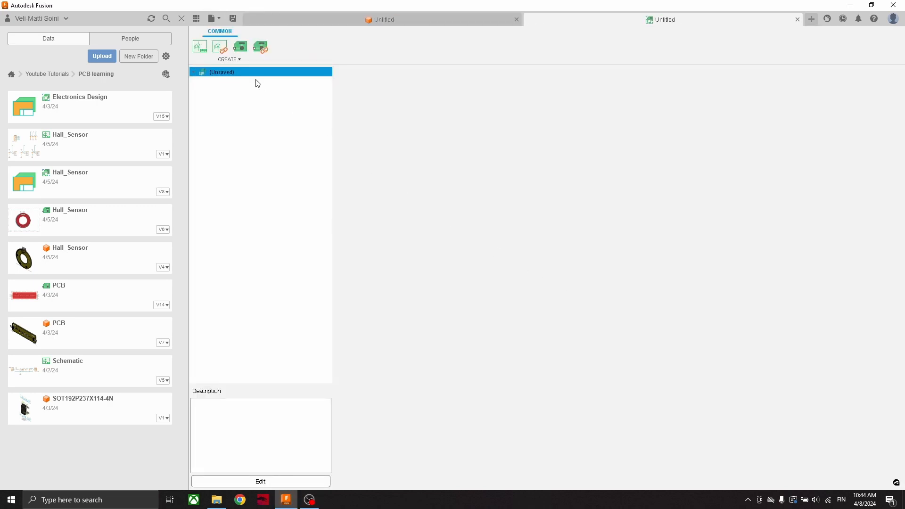
{"action": "left_click", "coordinate": [228, 59]}
{"action": "left_click", "coordinate": [218, 71]}
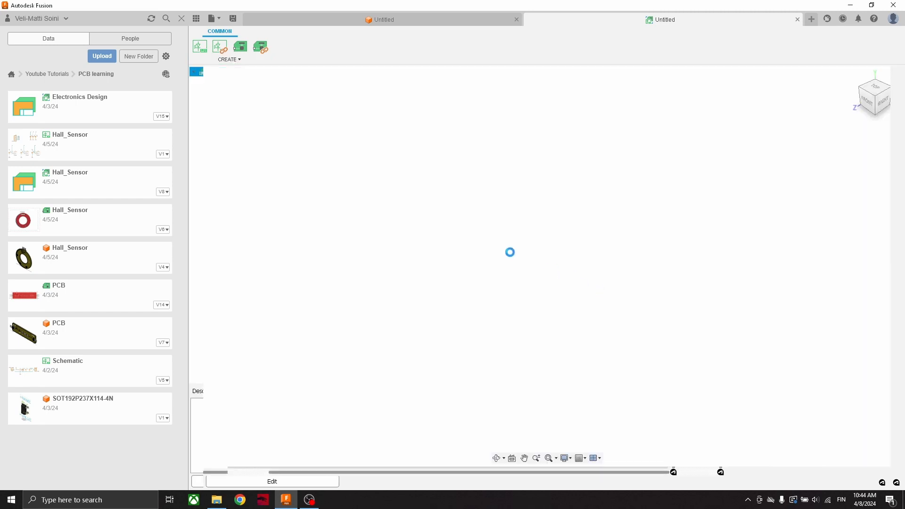
Place a mirrored PINHD-1X2 pin header in the /90 variant on the schematic
{"action": "left_click", "coordinate": [182, 19]}
{"action": "left_click", "coordinate": [11, 341]}
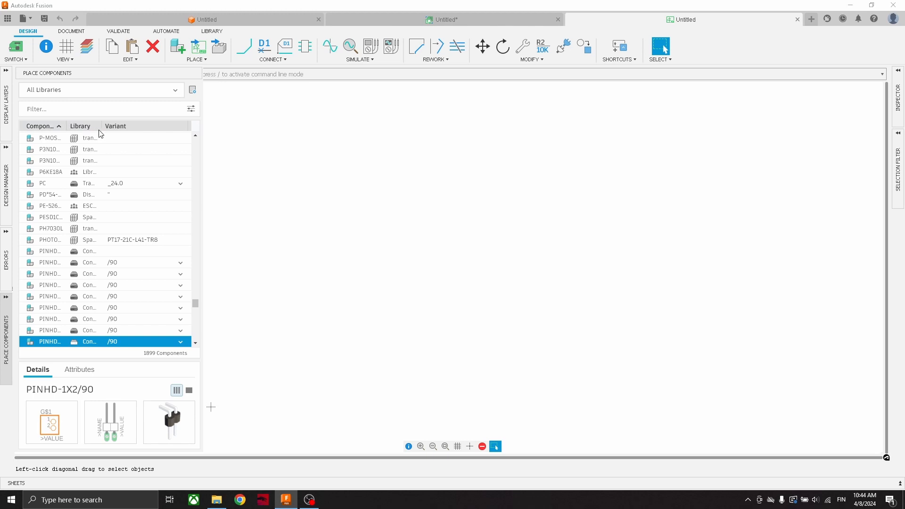
{"action": "left_click_drag", "start_coordinate": [67, 126], "coordinate": [77, 126]}
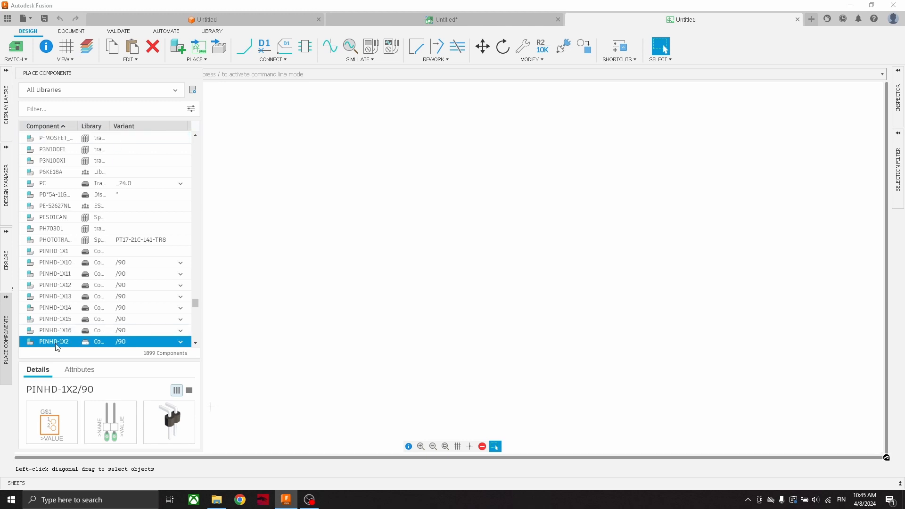
{"action": "double_click", "coordinate": [55, 344]}
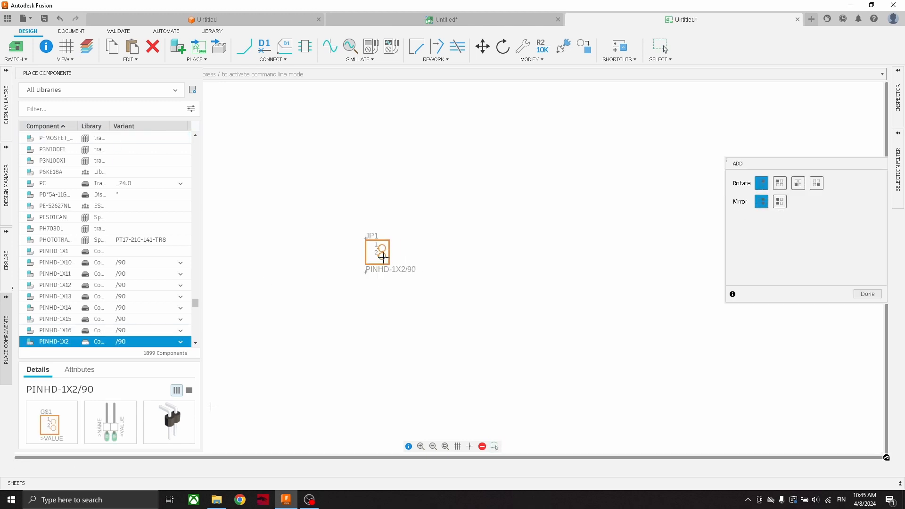
{"action": "left_click", "coordinate": [780, 202]}
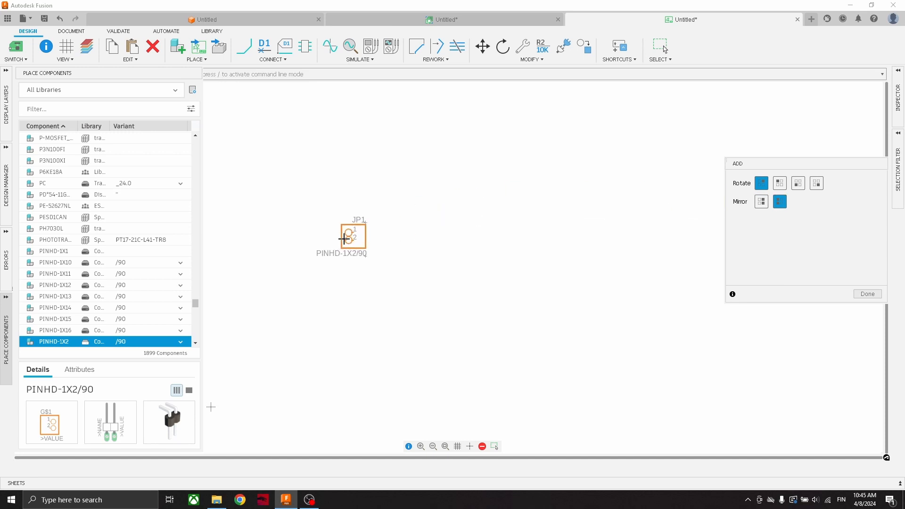
{"action": "left_click", "coordinate": [344, 239]}
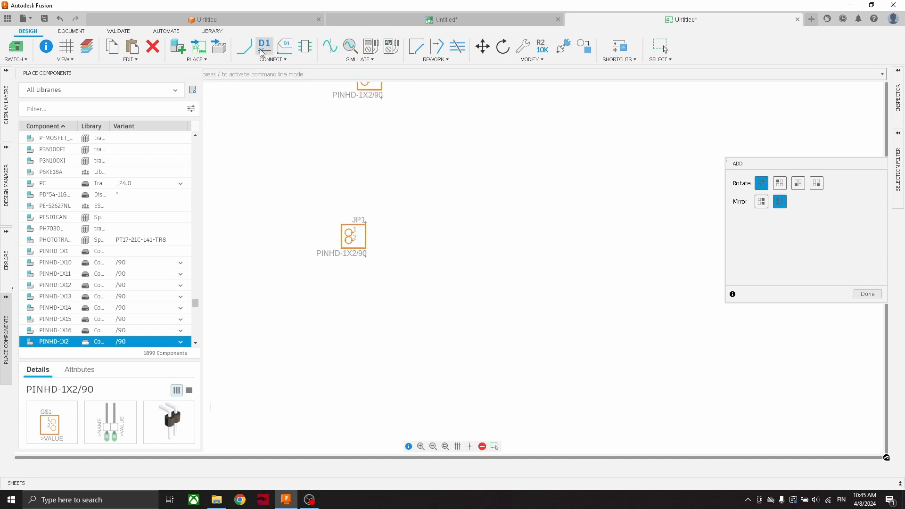
Connect pins 1 and 2 of JP1 with a net that loops out beside the header
{"action": "left_click", "coordinate": [245, 47]}
{"action": "scroll", "coordinate": [360, 217], "scroll_direction": "up", "scroll_amount": 3}
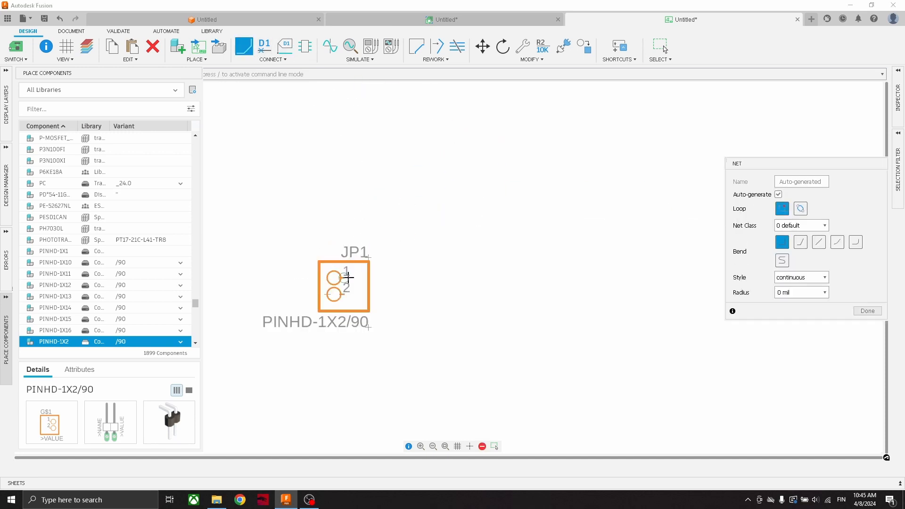
{"action": "left_click", "coordinate": [347, 277]}
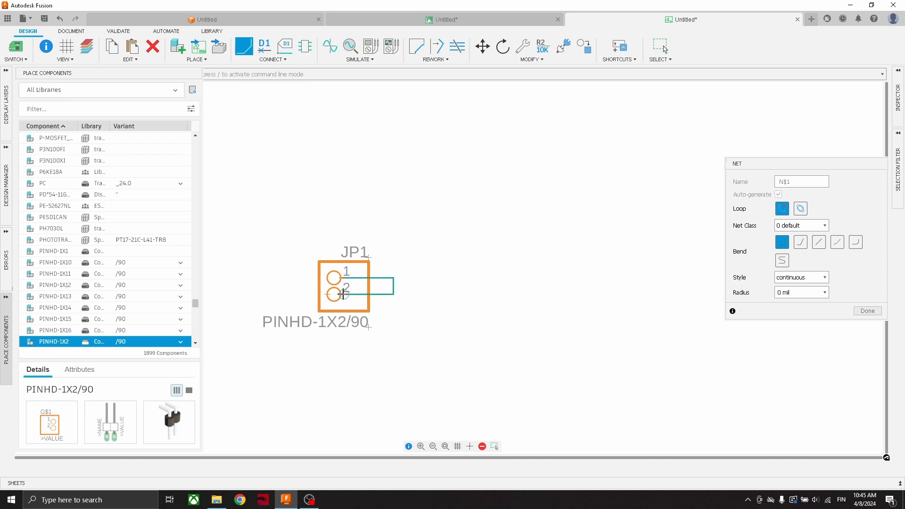
{"action": "left_click", "coordinate": [340, 294]}
{"action": "scroll", "coordinate": [358, 292], "scroll_direction": "down", "scroll_amount": 2}
{"action": "key", "text": "Escape"}
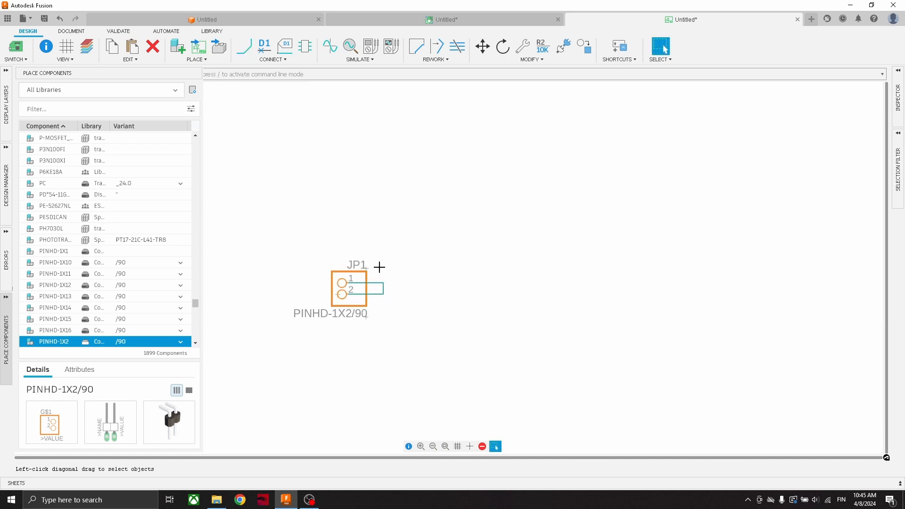
{"action": "scroll", "coordinate": [360, 264], "scroll_direction": "down", "scroll_amount": 2}
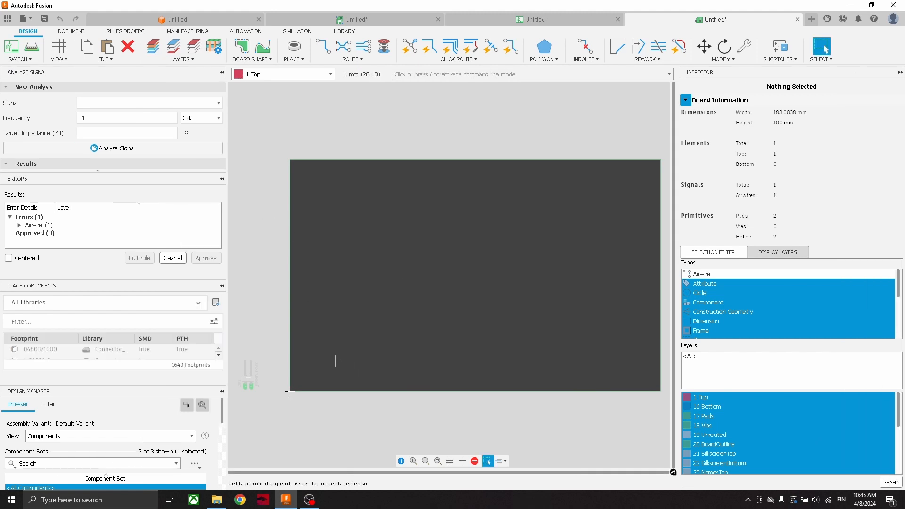
Shrink the board outline to 28 mm wide and 24 mm high by moving its top and right edges inward
{"action": "left_click_drag", "start_coordinate": [352, 116], "coordinate": [351, 292]}
{"action": "left_click", "coordinate": [352, 292]}
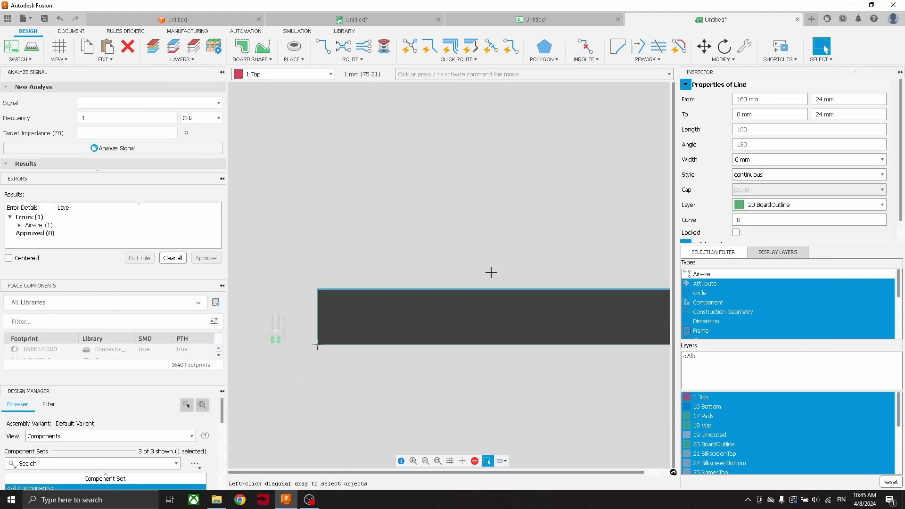
{"action": "left_click", "coordinate": [606, 303]}
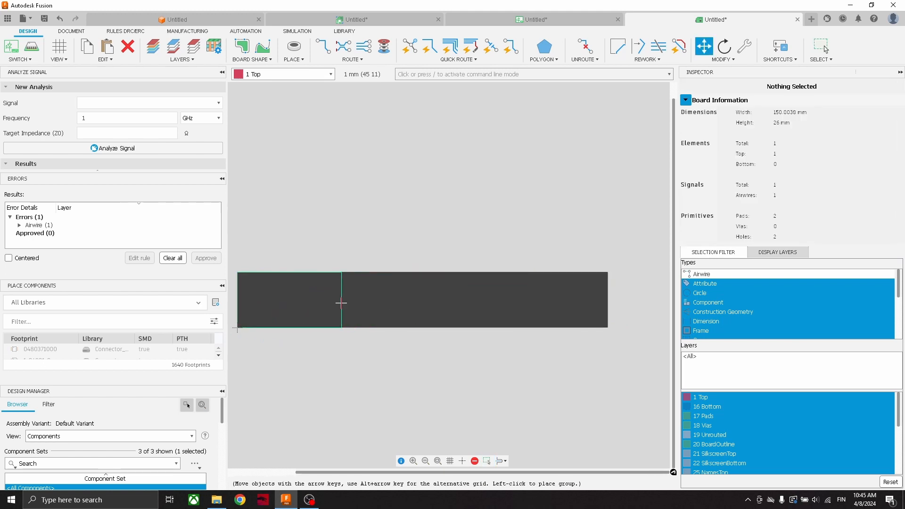
{"action": "left_click", "coordinate": [321, 303]}
{"action": "scroll", "coordinate": [403, 303], "scroll_direction": "up", "scroll_amount": 1}
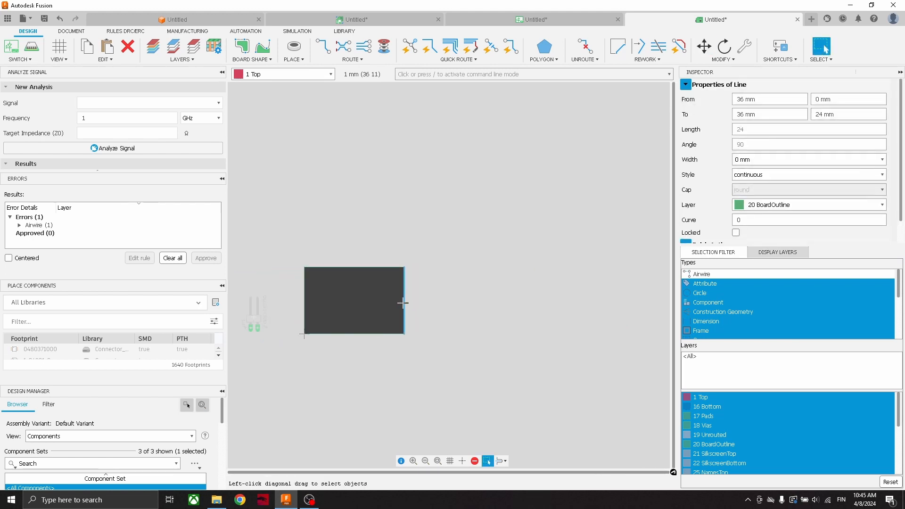
{"action": "left_click", "coordinate": [400, 305]}
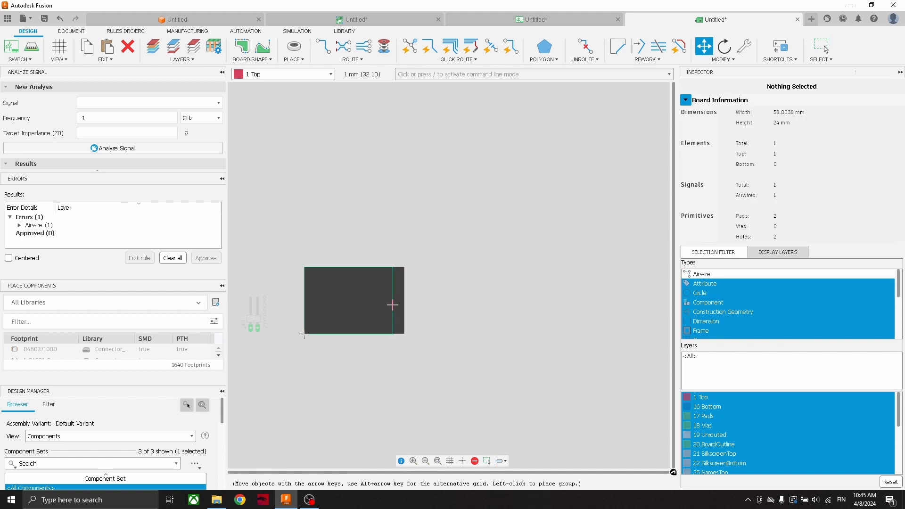
{"action": "left_click", "coordinate": [393, 305]}
{"action": "left_click", "coordinate": [393, 305]}
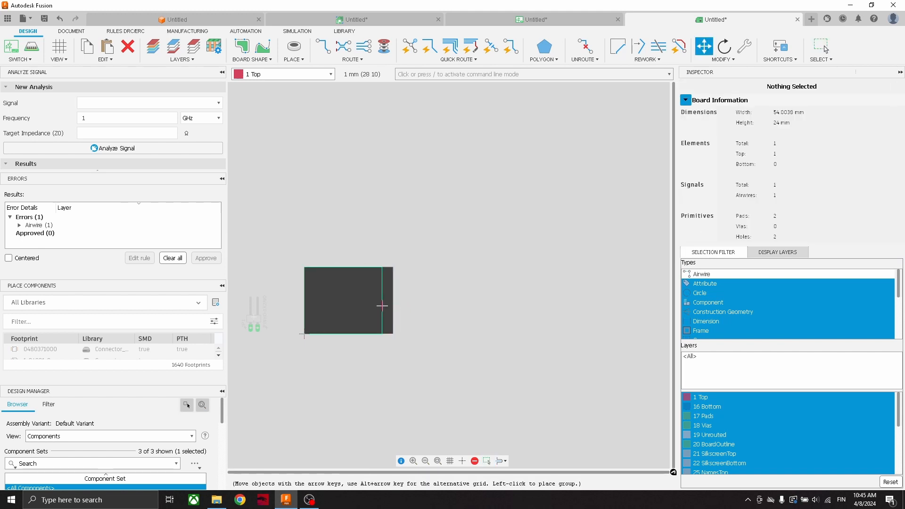
{"action": "left_click", "coordinate": [383, 306]}
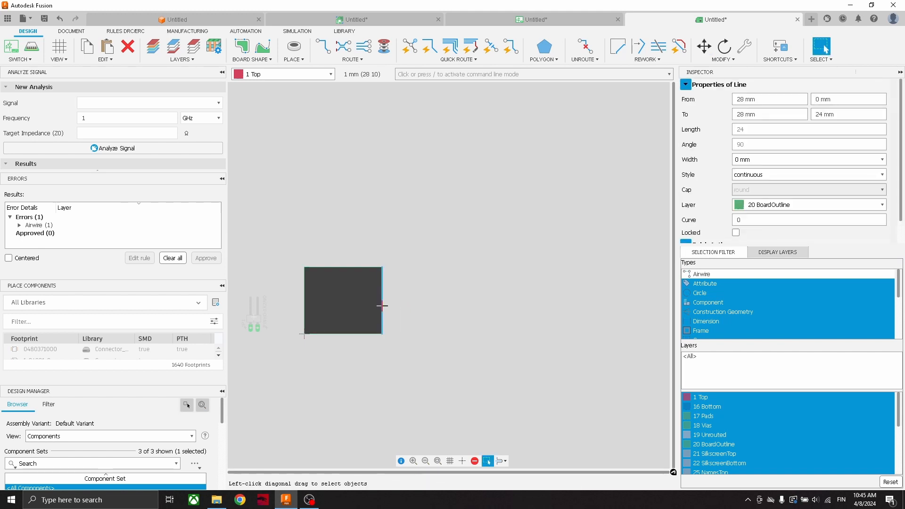
Move the board outline's top edge to 20 mm and its right edge to 30 mm
{"action": "left_click", "coordinate": [358, 268]}
{"action": "left_click", "coordinate": [358, 282]}
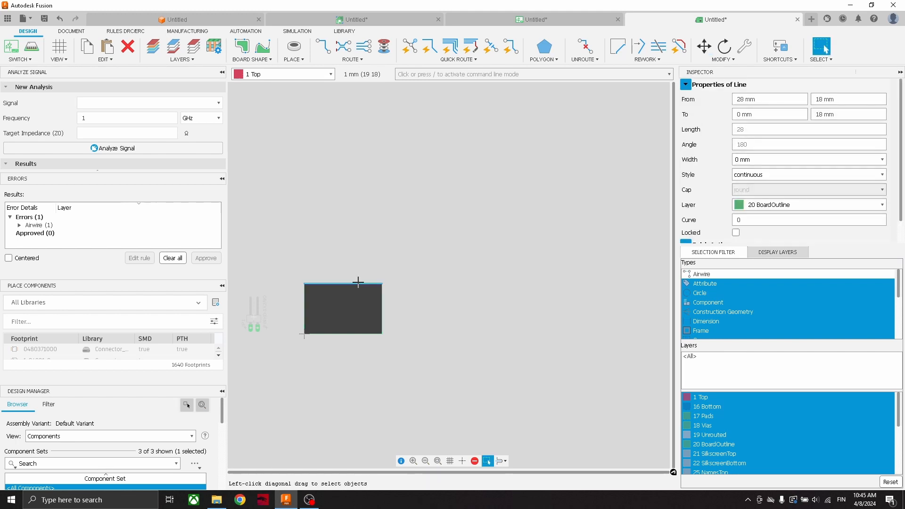
{"action": "left_click", "coordinate": [358, 282]}
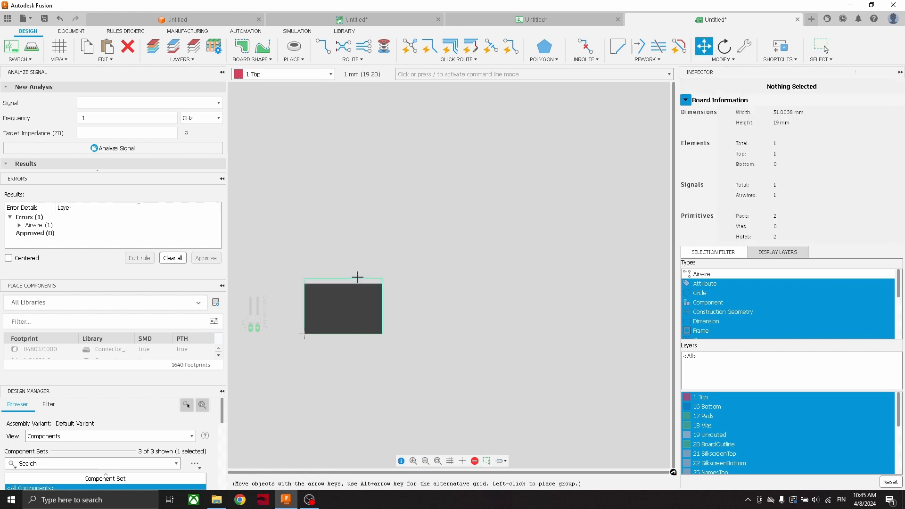
{"action": "left_click", "coordinate": [357, 277]}
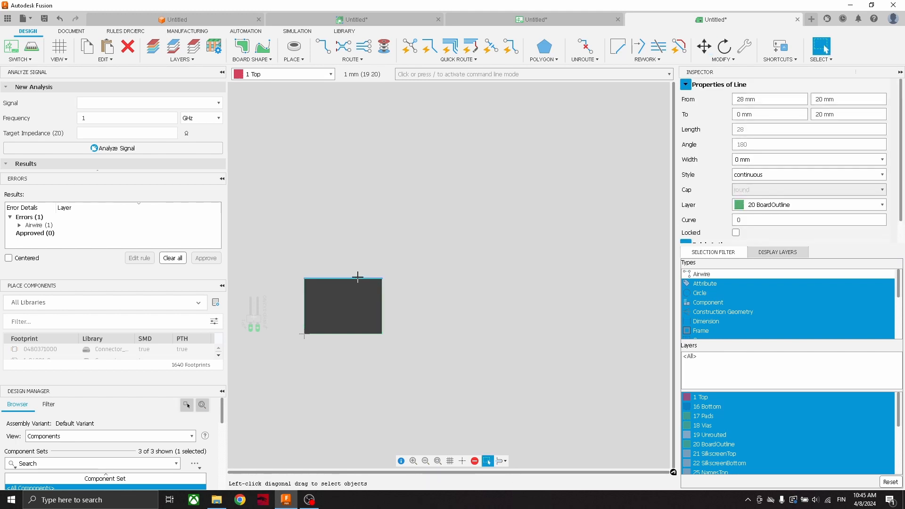
{"action": "key", "text": "m"}
{"action": "left_click", "coordinate": [382, 290]}
{"action": "left_click", "coordinate": [388, 288]}
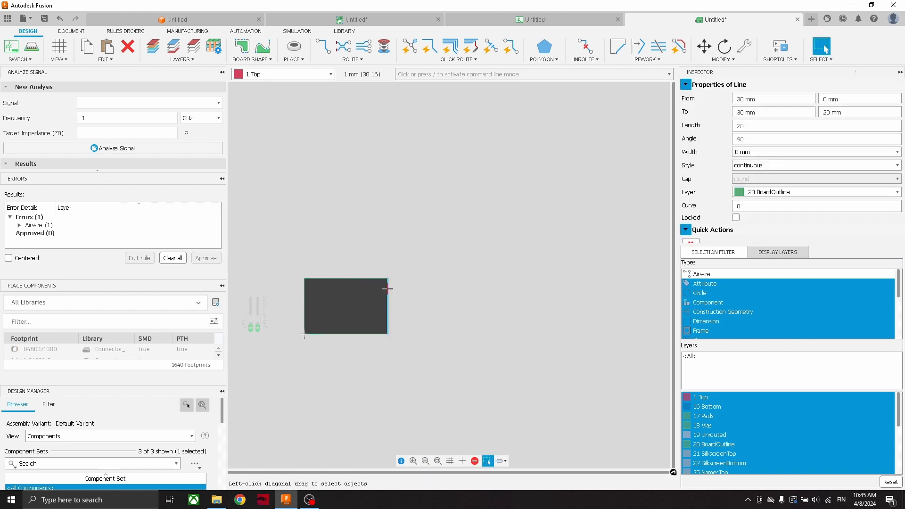
Move pin header JP1 onto the board near its left edge and rotate it 90 degrees
{"action": "middle_click_drag", "start_coordinate": [321, 259], "coordinate": [363, 252]}
{"action": "scroll", "coordinate": [346, 282], "scroll_direction": "up", "scroll_amount": 2}
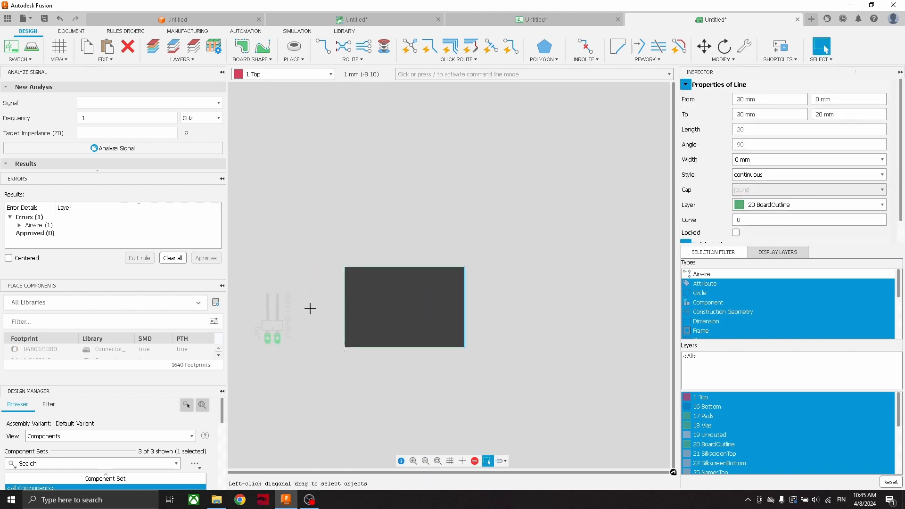
{"action": "left_click_drag", "start_coordinate": [269, 325], "coordinate": [357, 303]}
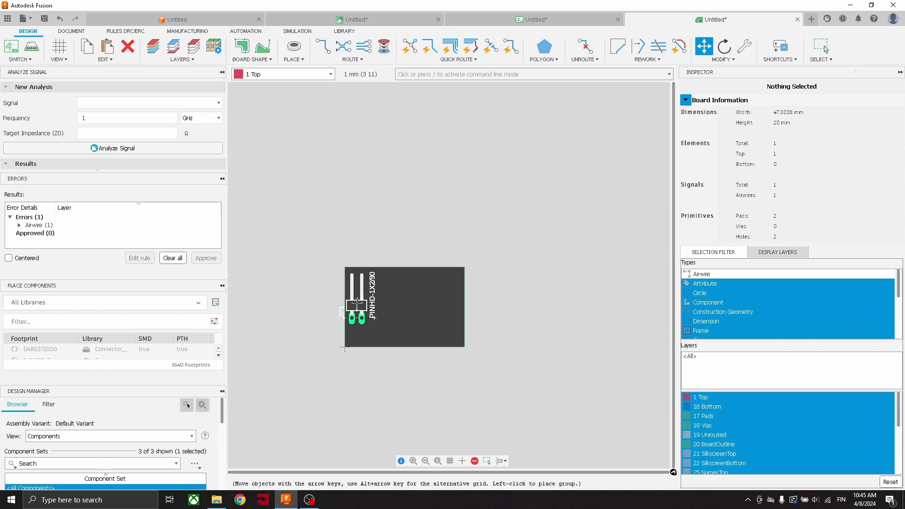
{"action": "left_click", "coordinate": [358, 305]}
{"action": "scroll", "coordinate": [358, 306], "scroll_direction": "up", "scroll_amount": 2}
{"action": "key", "text": "r"}
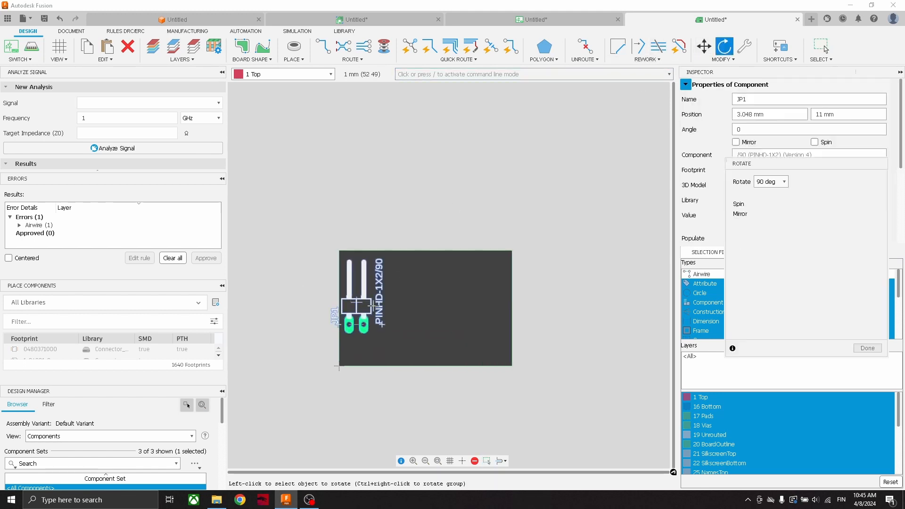
{"action": "left_click", "coordinate": [358, 302]}
{"action": "key", "text": "Escape"}
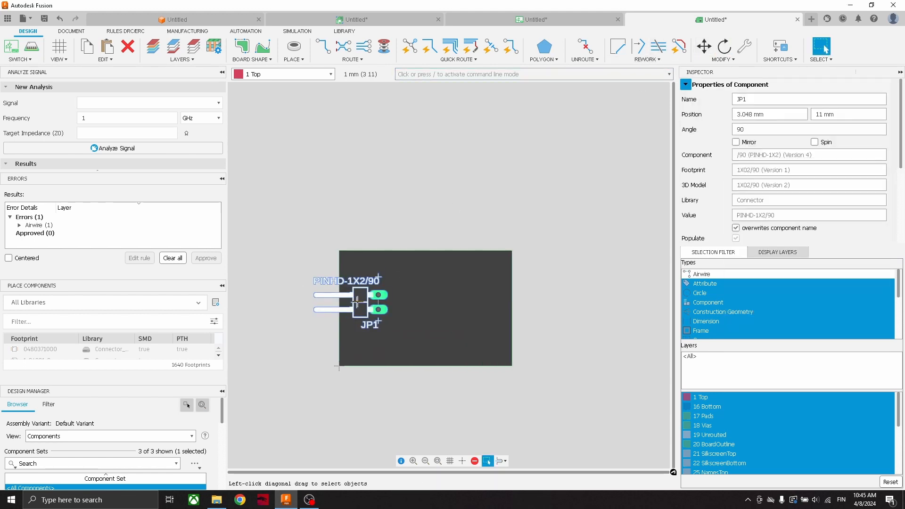
Reposition JP1 to about 2 mm horizontally and 10 mm vertically on the board
{"action": "left_click_drag", "start_coordinate": [358, 302], "coordinate": [354, 308]}
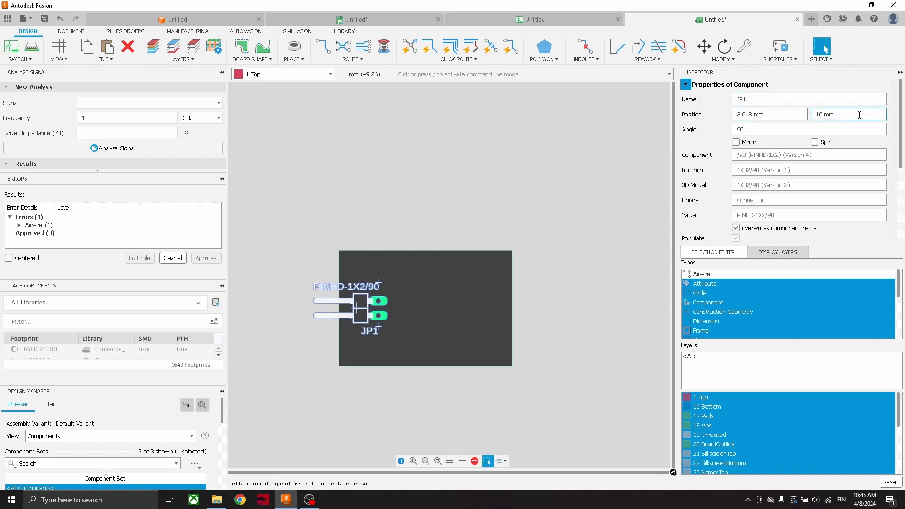
{"action": "scroll", "coordinate": [360, 286], "scroll_direction": "up", "scroll_amount": 2}
{"action": "left_click_drag", "start_coordinate": [355, 325], "coordinate": [343, 326]}
{"action": "left_click_drag", "start_coordinate": [768, 115], "coordinate": [692, 116]}
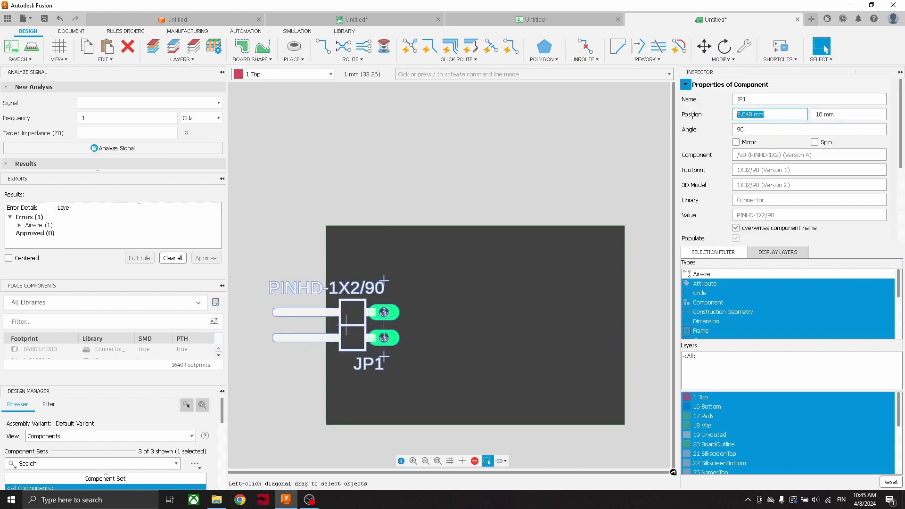
{"action": "key", "text": "Return"}
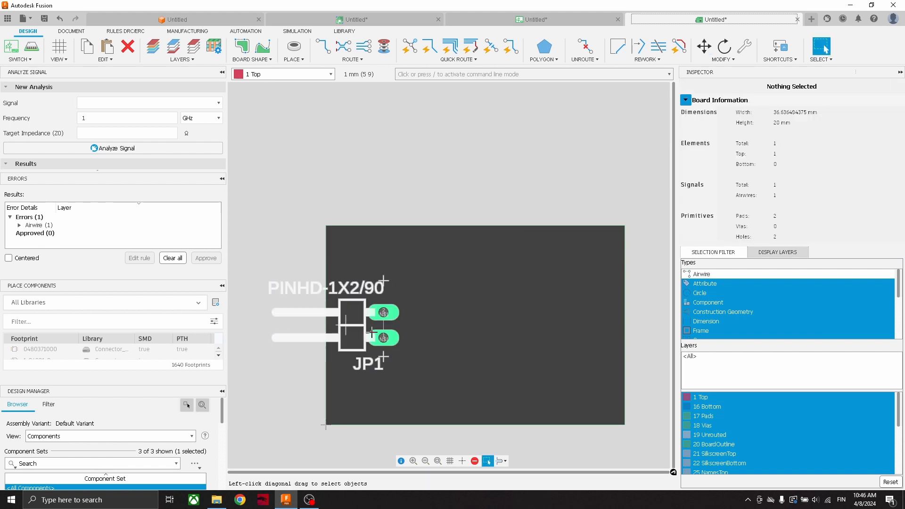
Route the coil's outer turn from JP1's upper pad on the Top layer, 0.254 mm wide with 90-degree bends, about 1 mm inside the board edges
{"action": "scroll", "coordinate": [371, 334], "scroll_direction": "down", "scroll_amount": 1}
{"action": "left_click", "coordinate": [323, 46]}
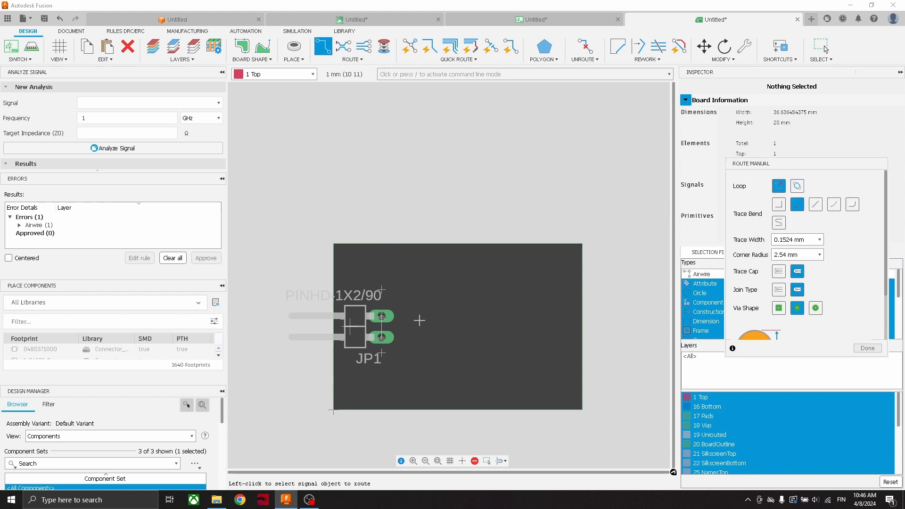
{"action": "left_click", "coordinate": [818, 242]}
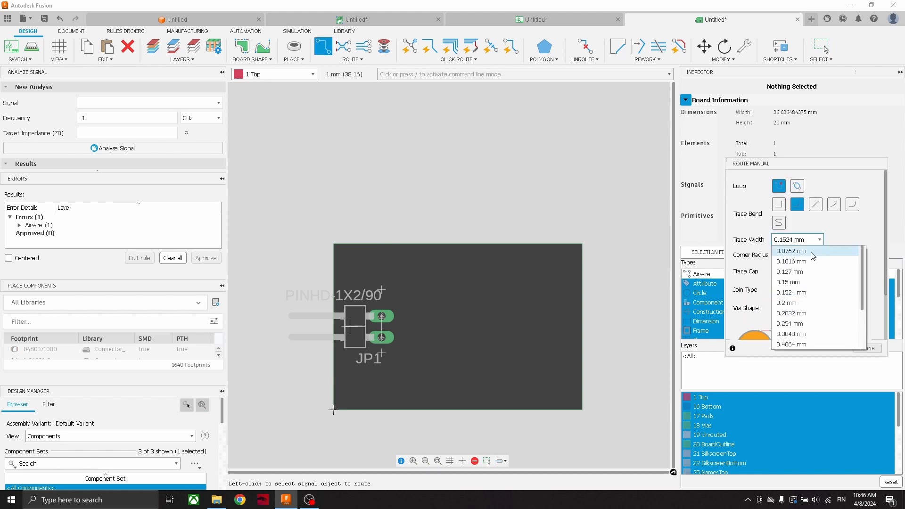
{"action": "left_click", "coordinate": [800, 324]}
{"action": "scroll", "coordinate": [406, 285], "scroll_direction": "up", "scroll_amount": 3}
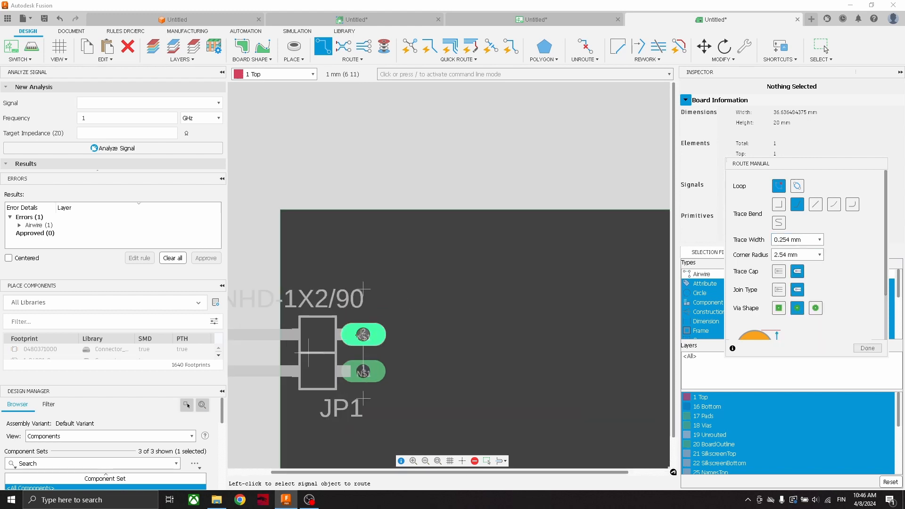
{"action": "left_click", "coordinate": [363, 334]}
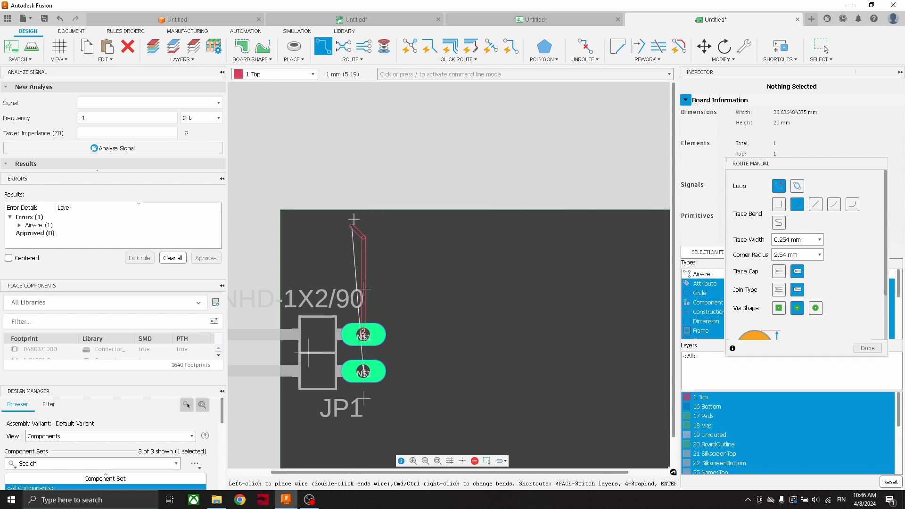
{"action": "left_click", "coordinate": [784, 205]}
{"action": "scroll", "coordinate": [528, 229], "scroll_direction": "down", "scroll_amount": 5}
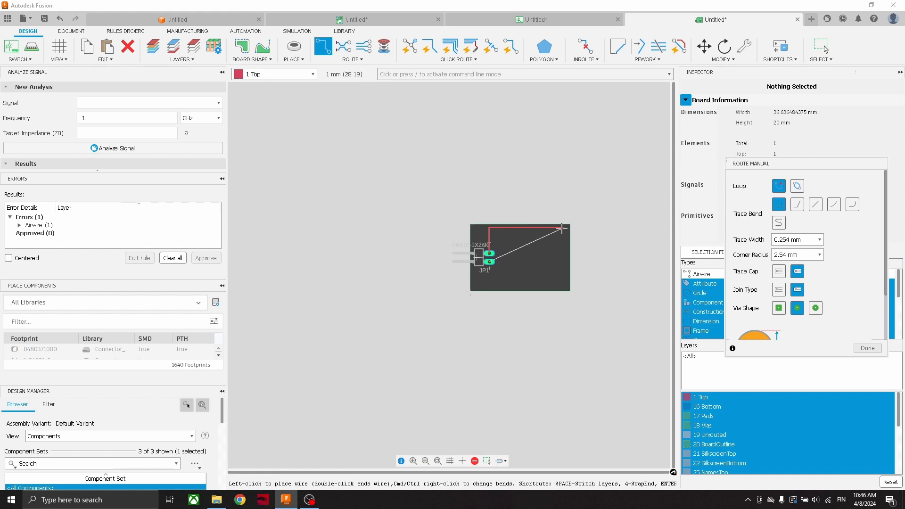
{"action": "scroll", "coordinate": [562, 228], "scroll_direction": "up", "scroll_amount": 5}
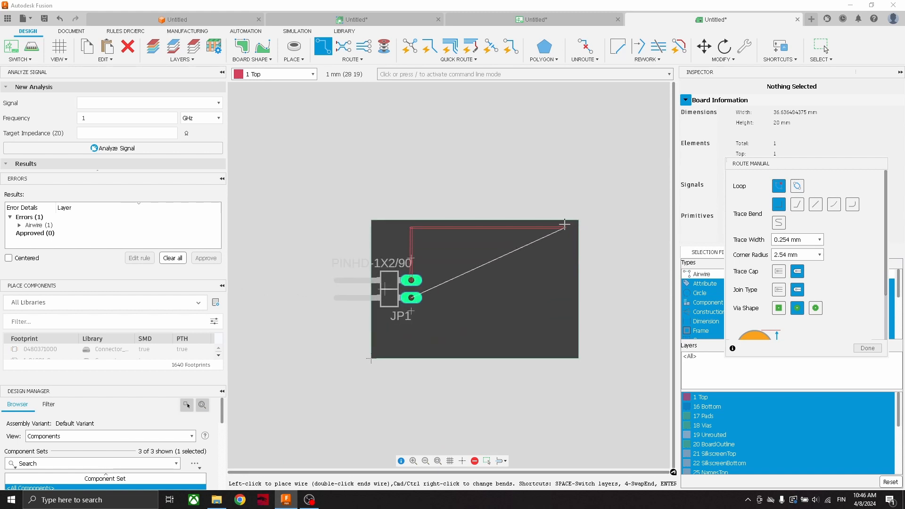
{"action": "left_click", "coordinate": [571, 227]}
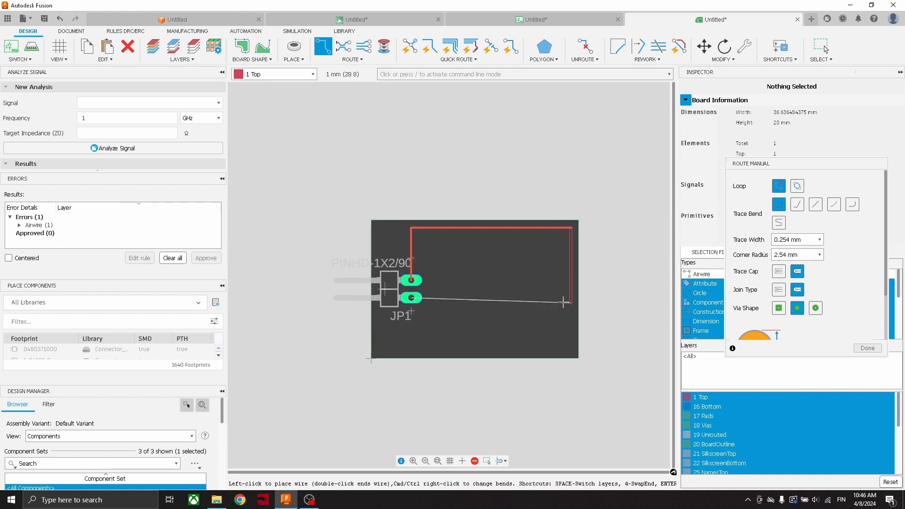
{"action": "left_click", "coordinate": [570, 351]}
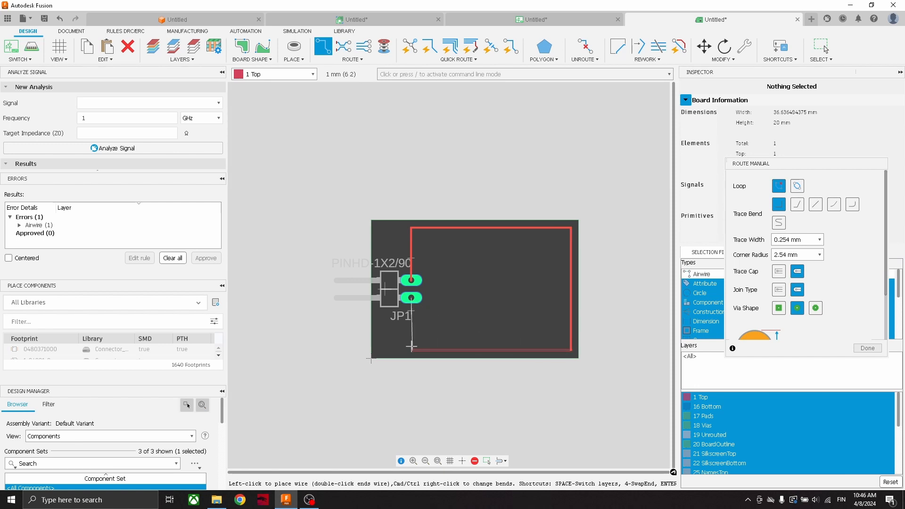
{"action": "left_click", "coordinate": [424, 349]}
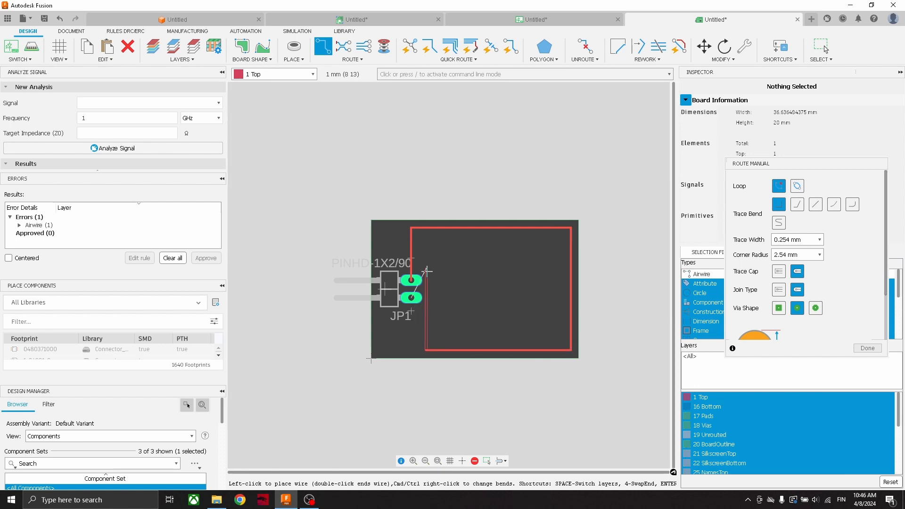
Continue the trace inward as a rectangular spiral with turns about 1 mm apart, ending at about 20 mm horizontally and 10 mm vertically
{"action": "left_click", "coordinate": [427, 234]}
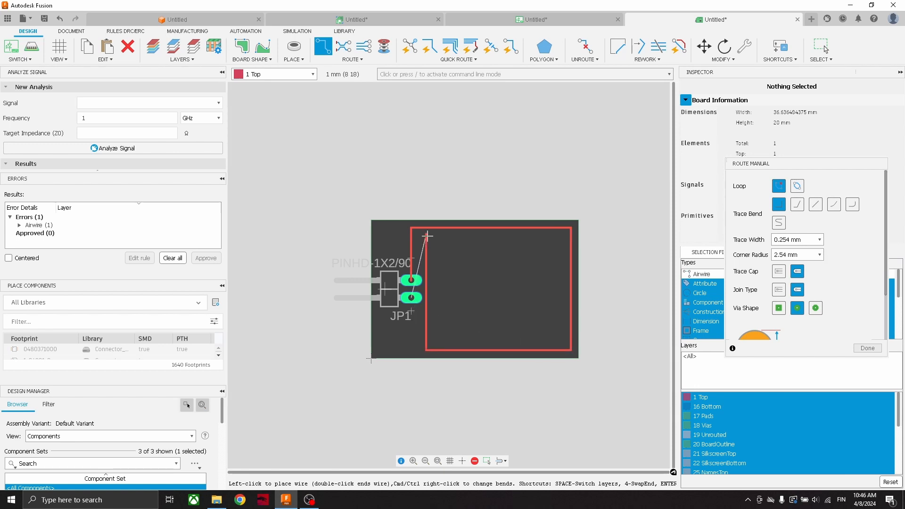
{"action": "left_click", "coordinate": [565, 233]}
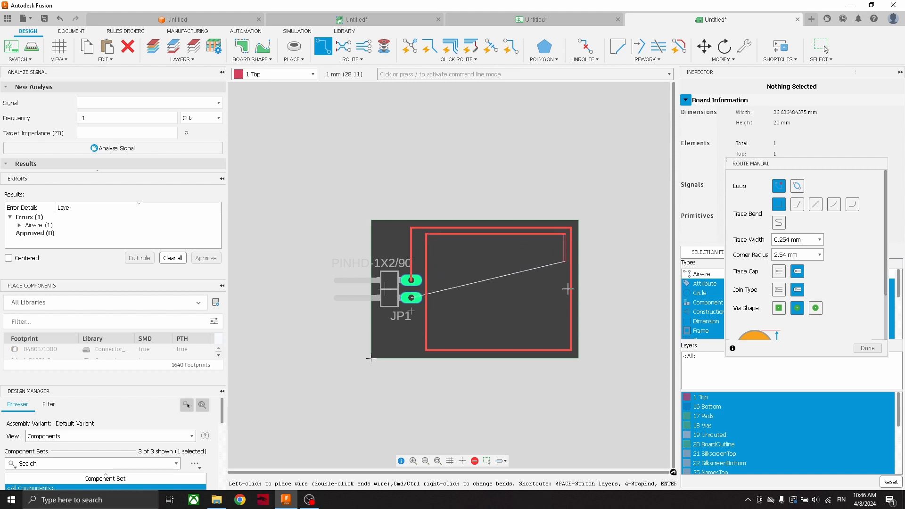
{"action": "left_click", "coordinate": [563, 344]}
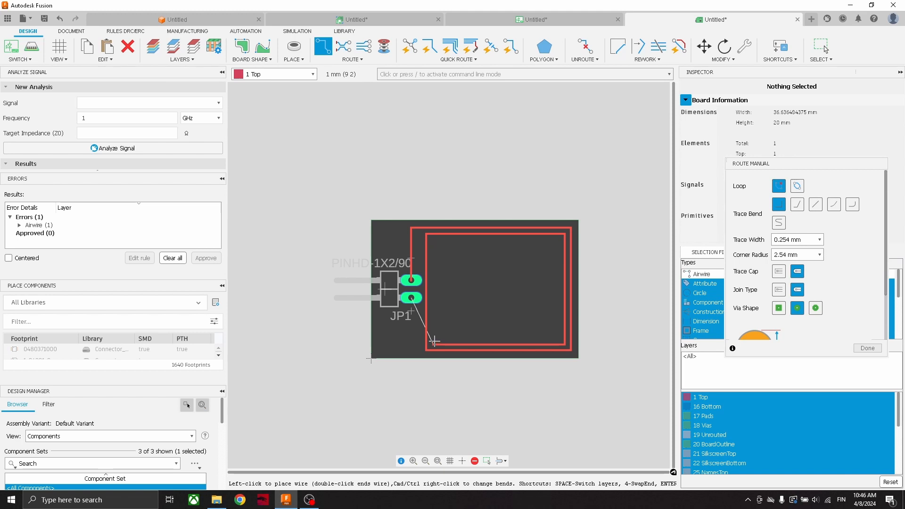
{"action": "left_click", "coordinate": [435, 341]}
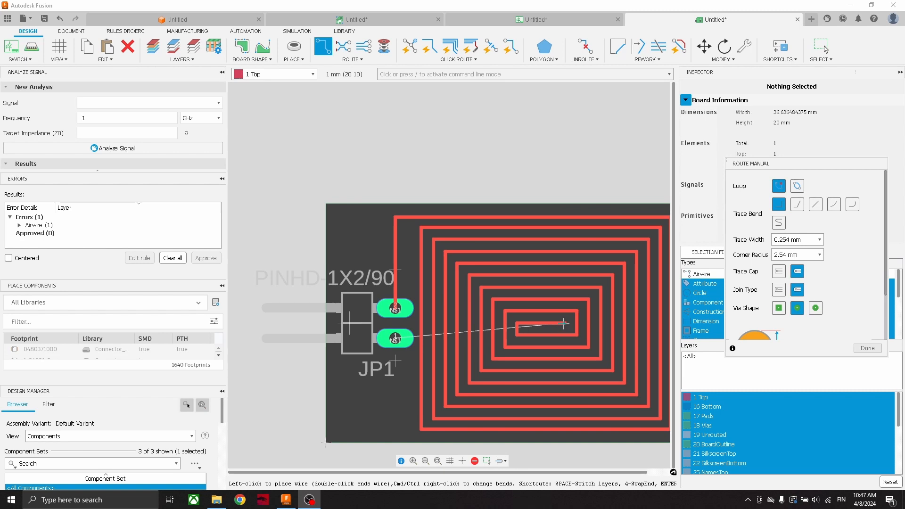
{"action": "left_click", "coordinate": [563, 324]}
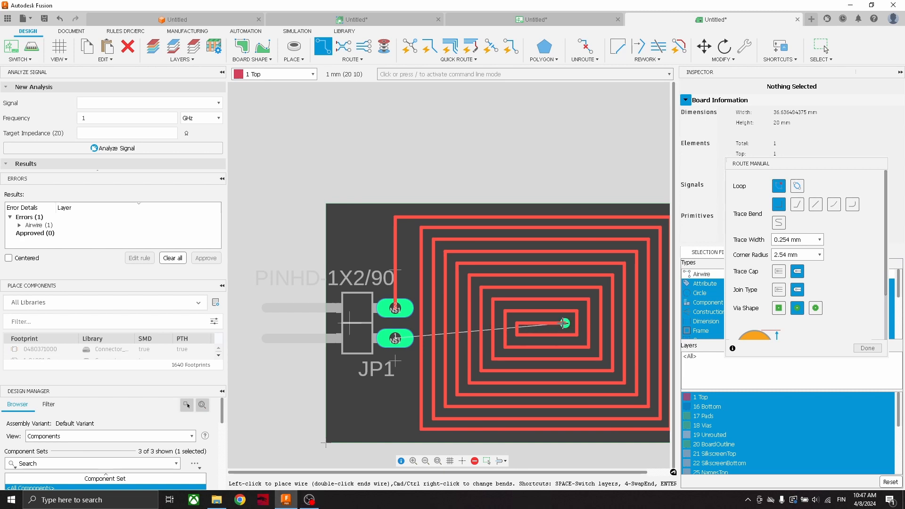
Switch the route to the Bottom layer through a via at the spiral's centre and connect it to JP1's lower pad
{"action": "key", "text": "space"}
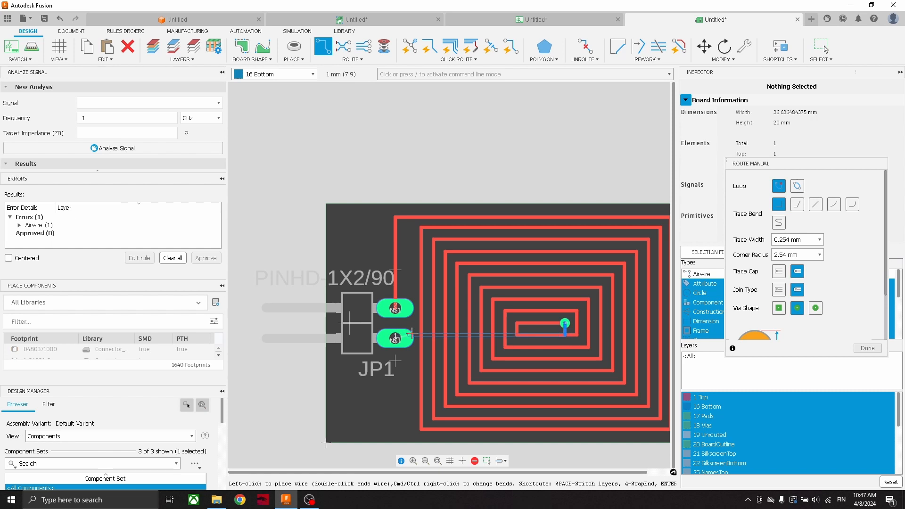
{"action": "left_click", "coordinate": [395, 339]}
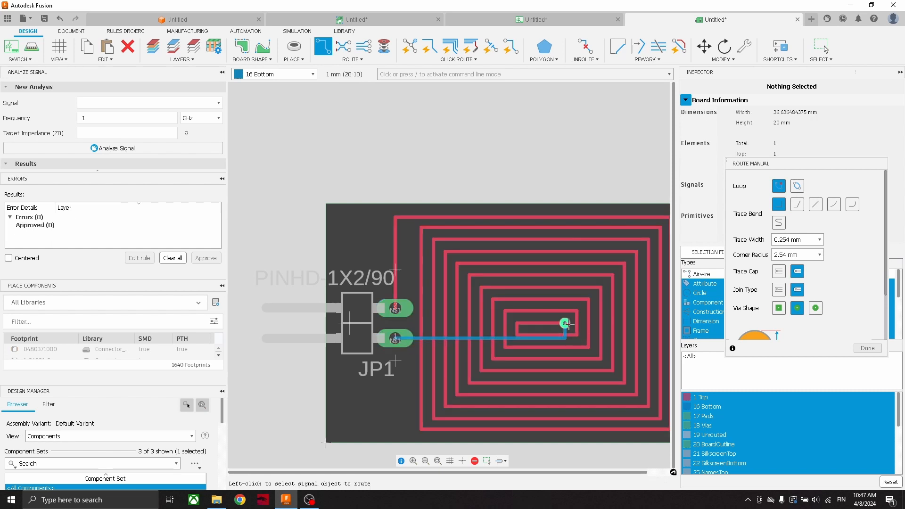
{"action": "scroll", "coordinate": [566, 324], "scroll_direction": "up", "scroll_amount": 2}
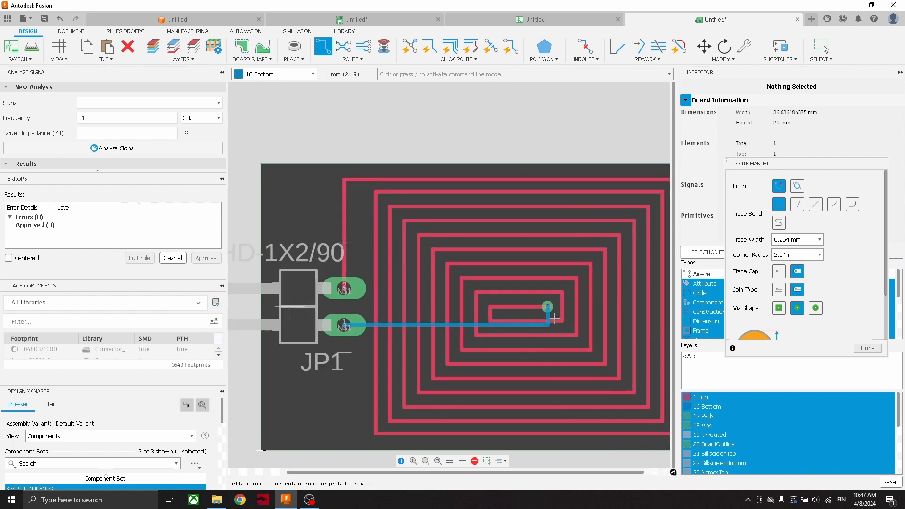
{"action": "key", "text": "Escape"}
{"action": "scroll", "coordinate": [408, 329], "scroll_direction": "down", "scroll_amount": 3}
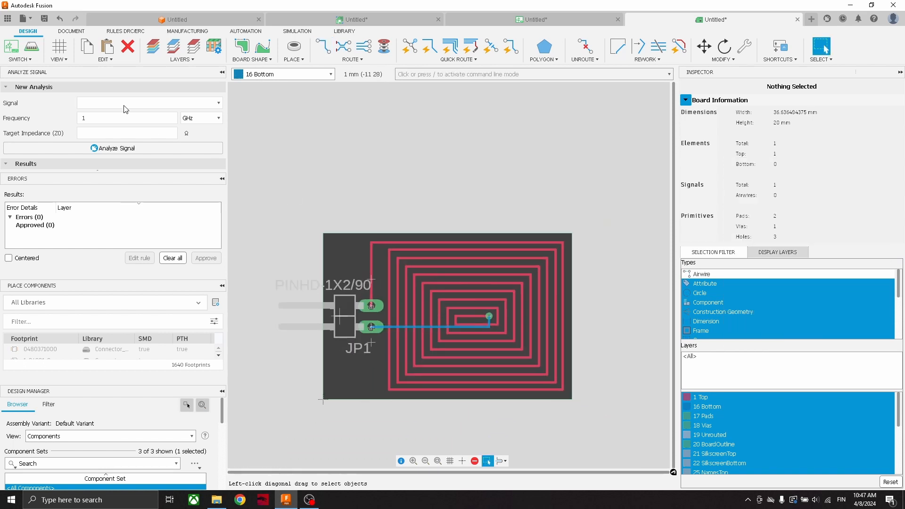
Push the finished board to a 3D PCB and inspect the header and coil side from the front
{"action": "left_click", "coordinate": [28, 61]}
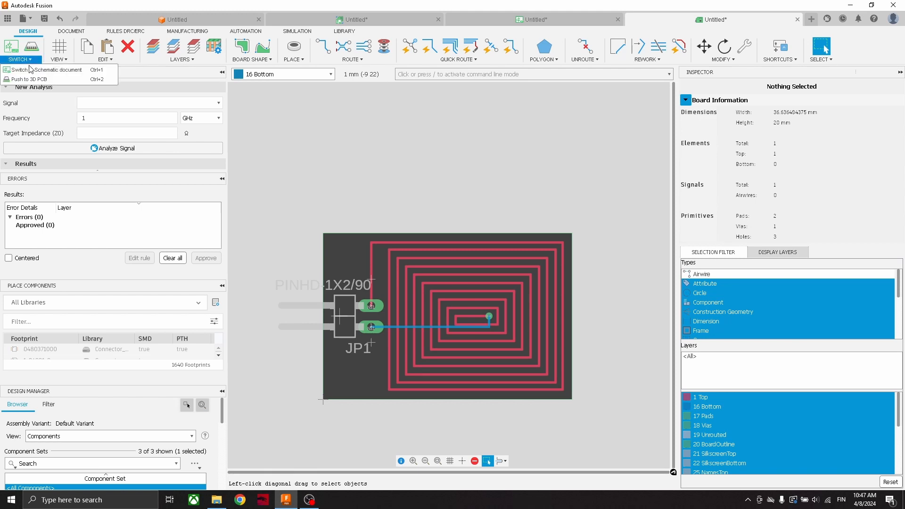
{"action": "left_click", "coordinate": [21, 81]}
{"action": "left_click", "coordinate": [854, 263]}
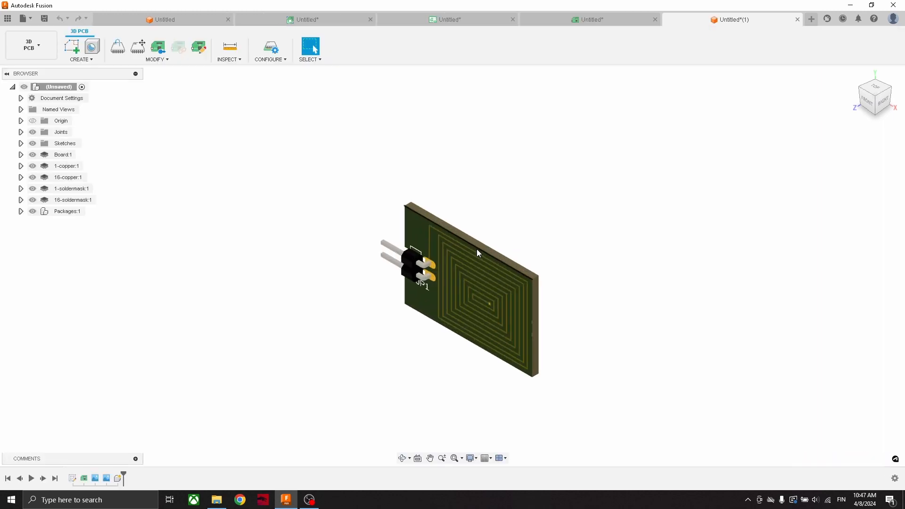
{"action": "middle_click_drag", "start_coordinate": [478, 254], "coordinate": [398, 362], "text": "shift"}
{"action": "middle_click_drag", "start_coordinate": [599, 339], "coordinate": [568, 350], "text": "shift"}
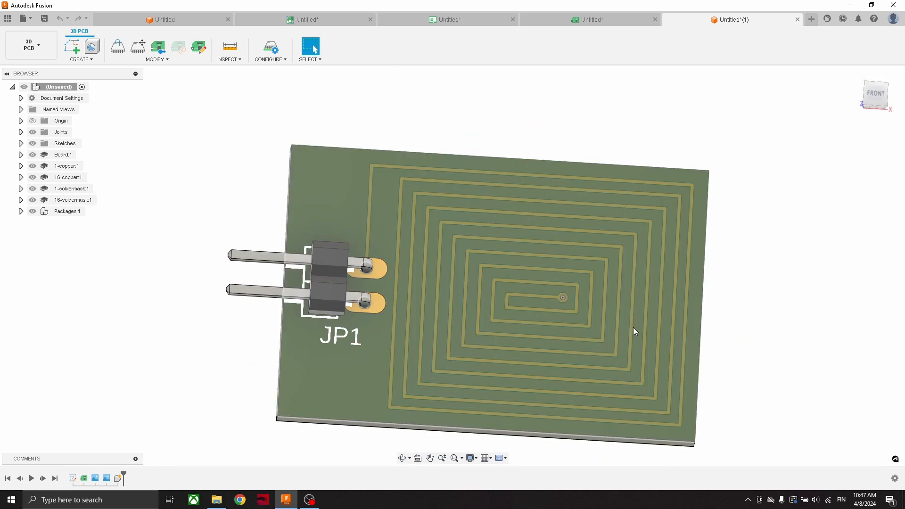
{"action": "scroll", "coordinate": [635, 332], "scroll_direction": "down", "scroll_amount": 2}
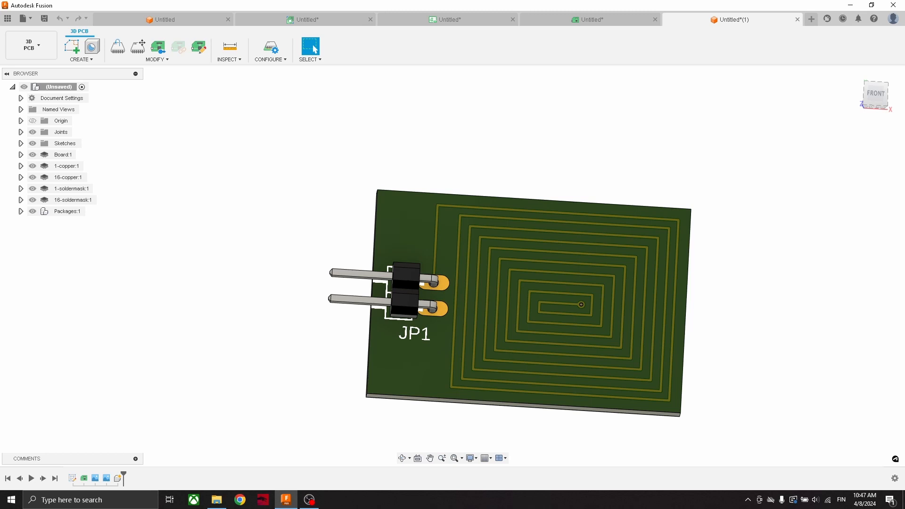
Save the 3D PCB as Untitled in the PCB learning folder of Youtube Tutorials
{"action": "left_click", "coordinate": [44, 19]}
{"action": "left_click", "coordinate": [596, 264]}
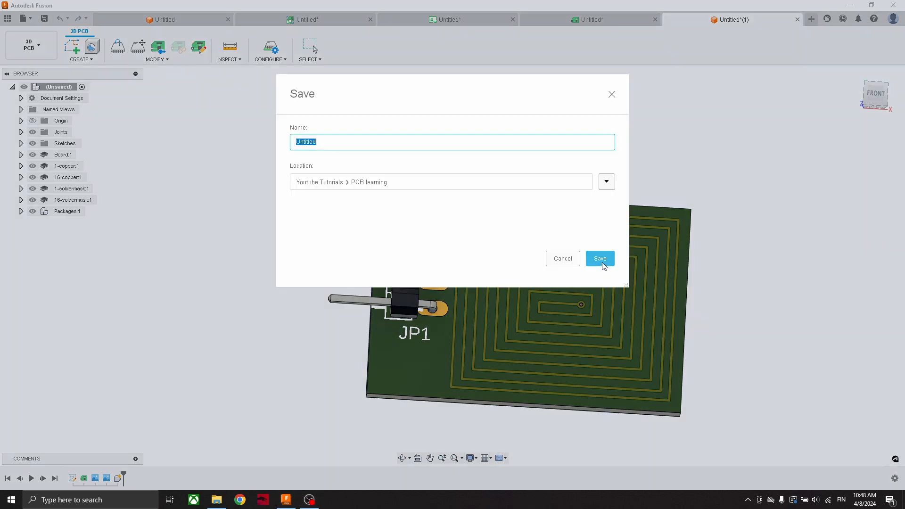